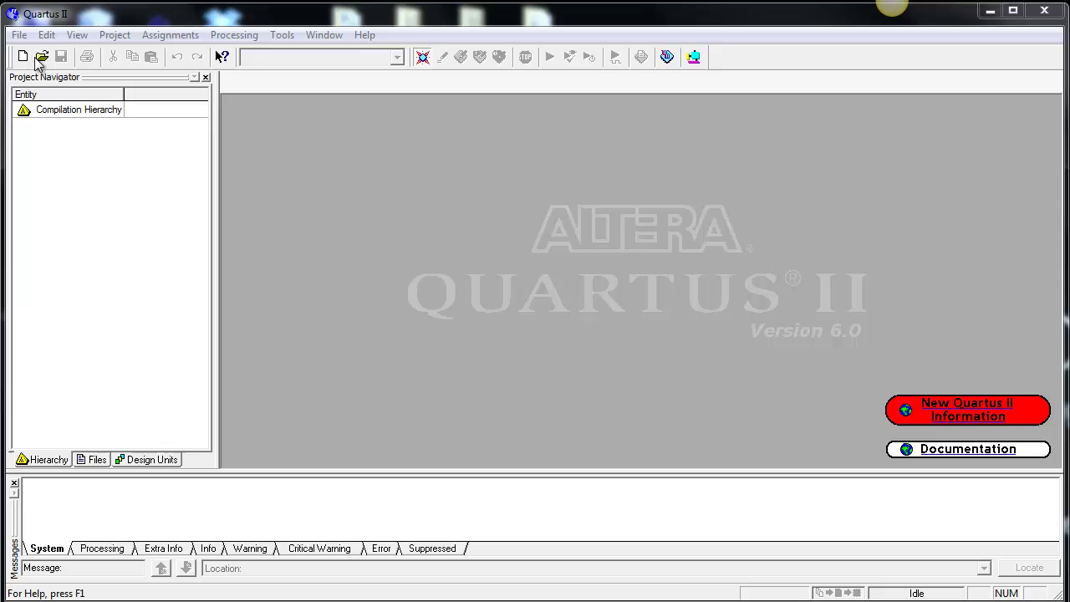
Launch the New Project Wizard from the File menu and move past its introduction page
left_click(19, 36)
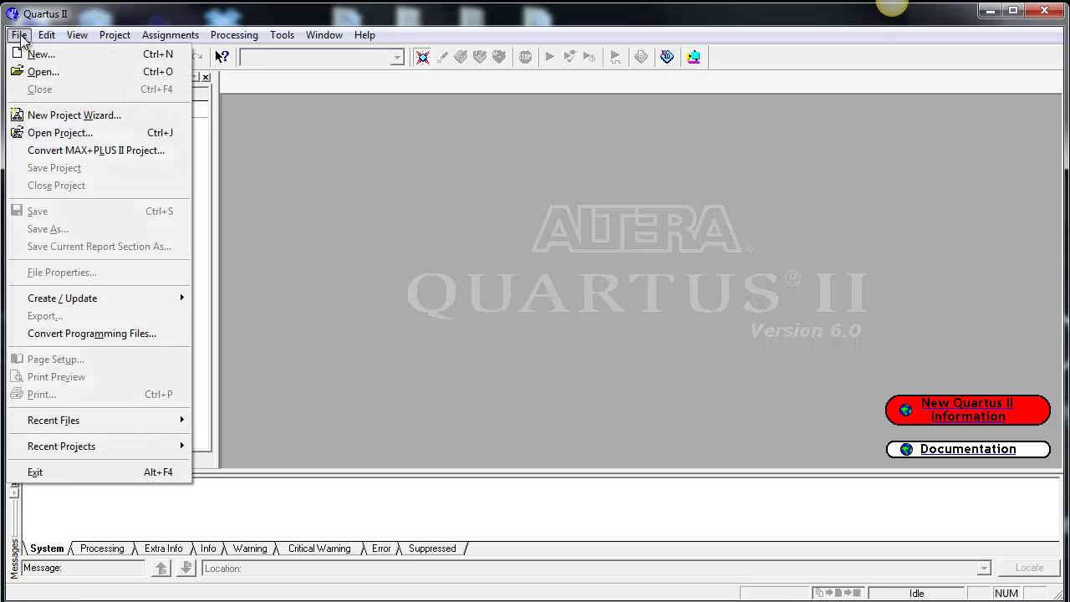
left_click(49, 121)
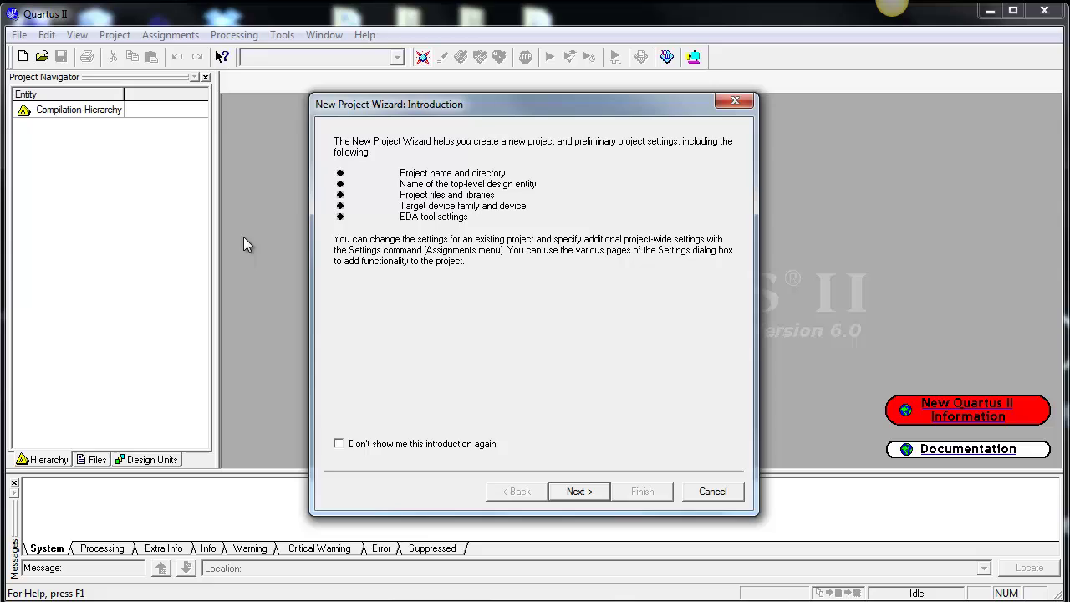
left_click(564, 493)
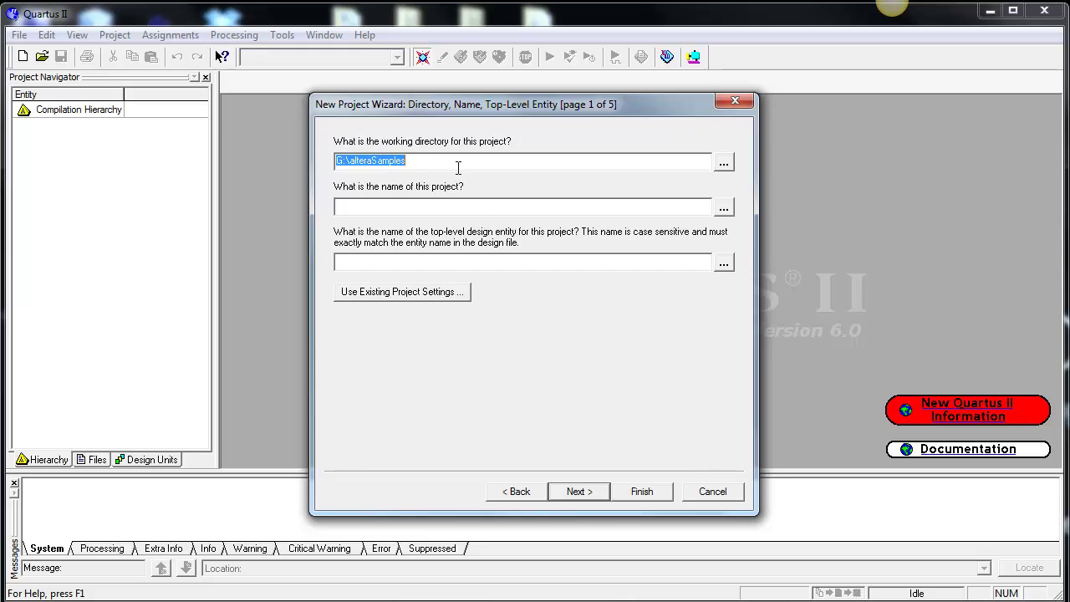
Keep G:\alteraSamples as the working directory and name the project sample1
left_click(723, 163)
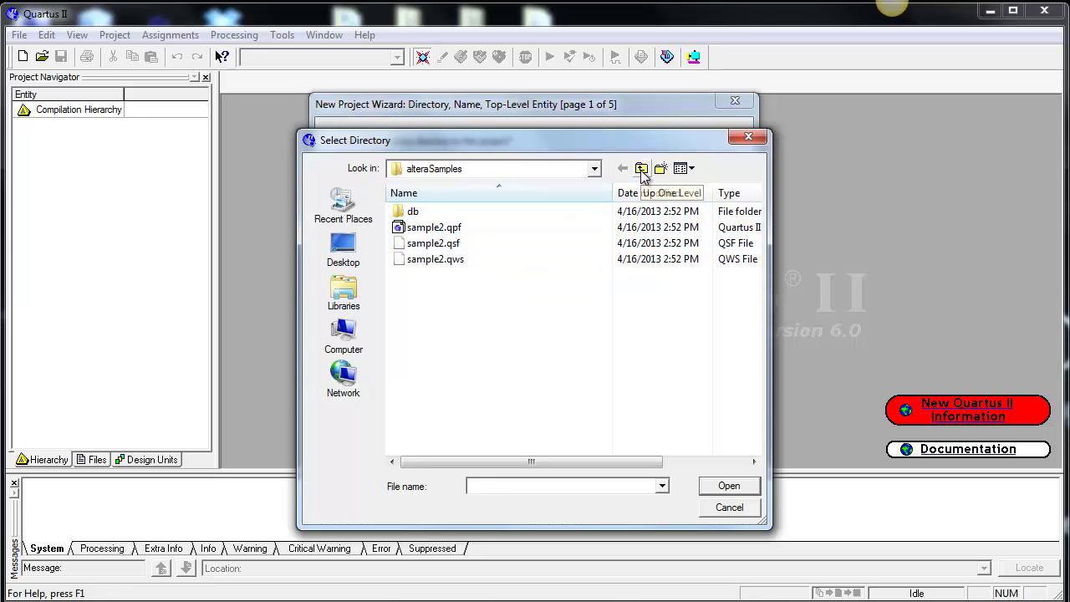
left_click(726, 486)
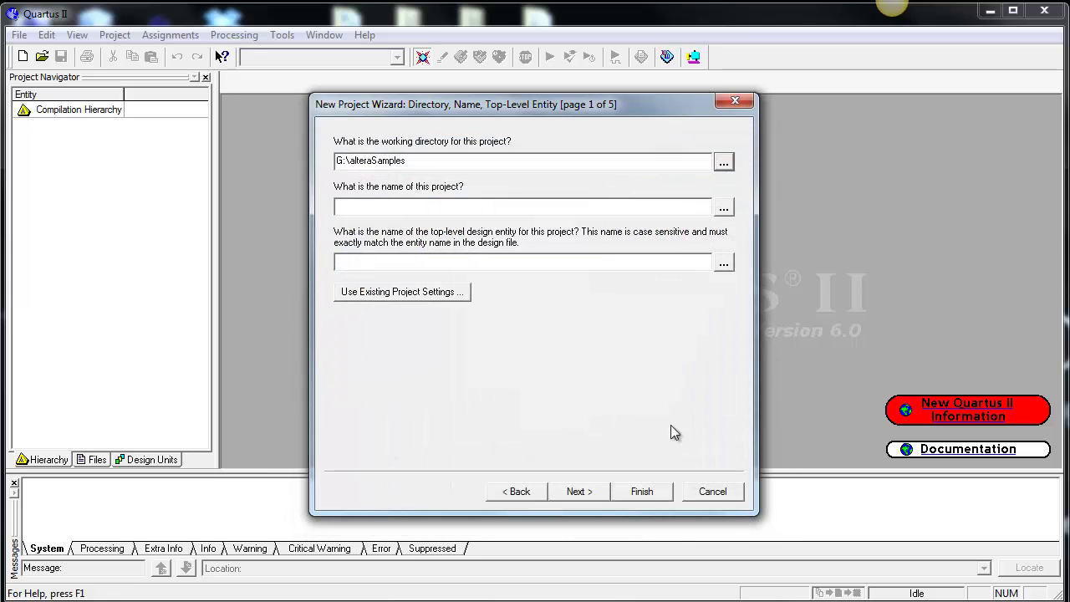
left_click(469, 206)
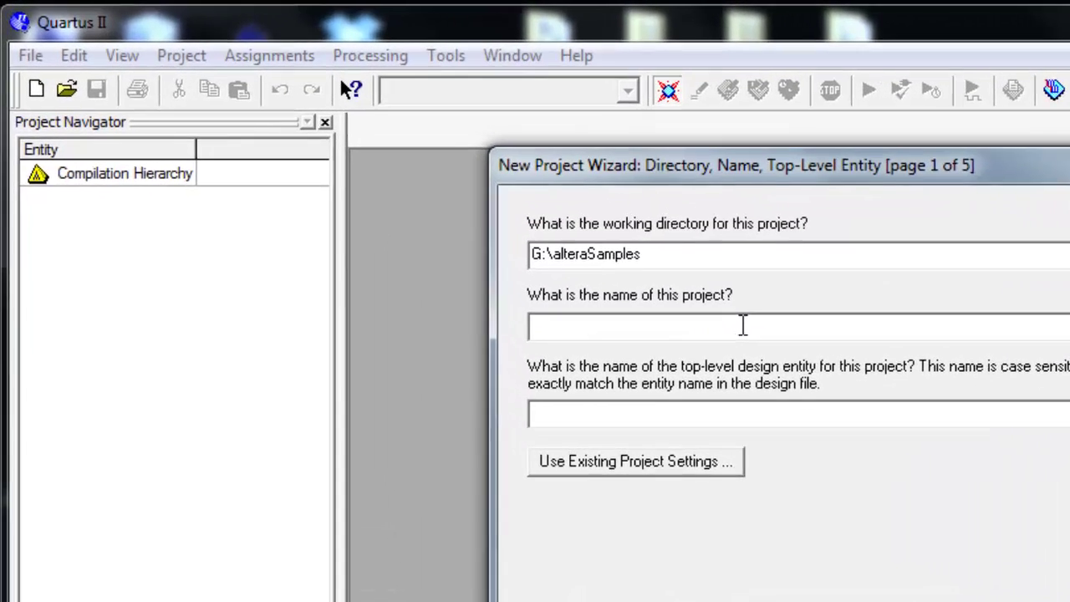
type("samp")
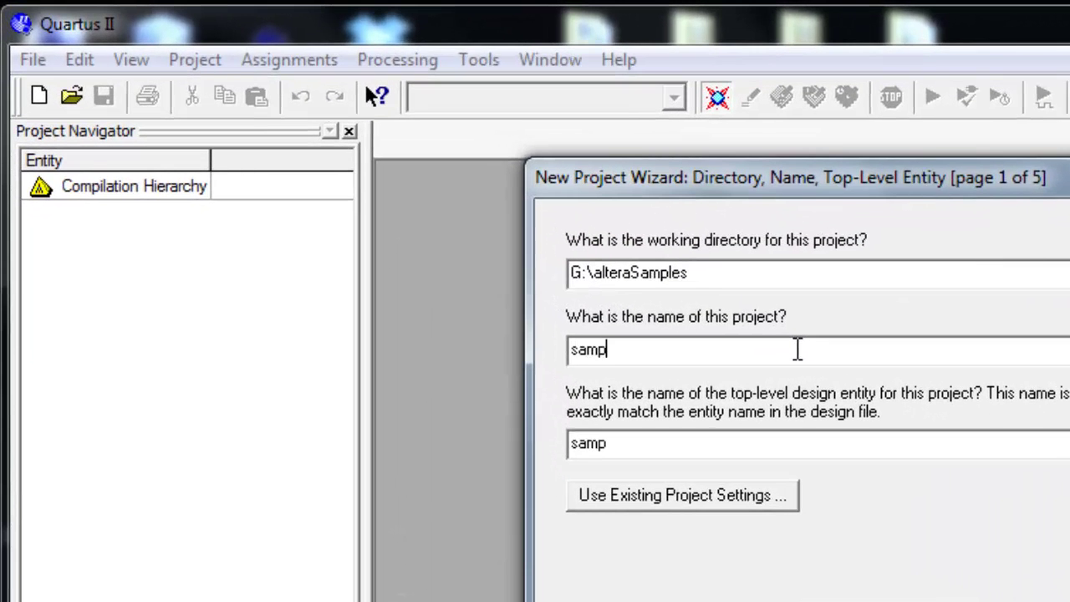
type("le1")
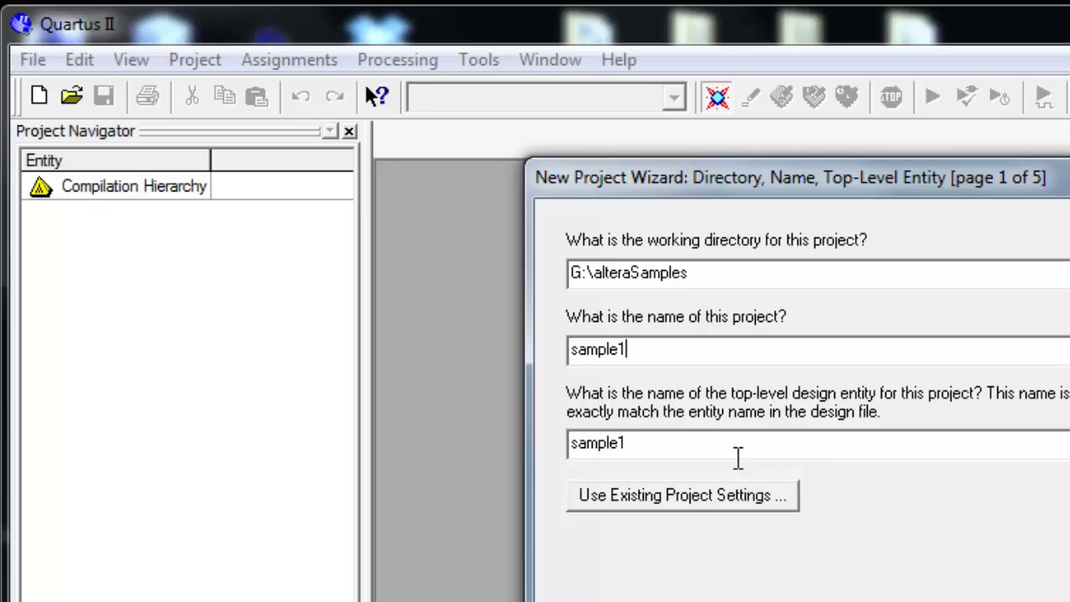
Advance to the Add Files page, keeping G:\alteraSamples despite the existing-project warning
left_click(732, 451)
left_click_drag(717, 449, 554, 451)
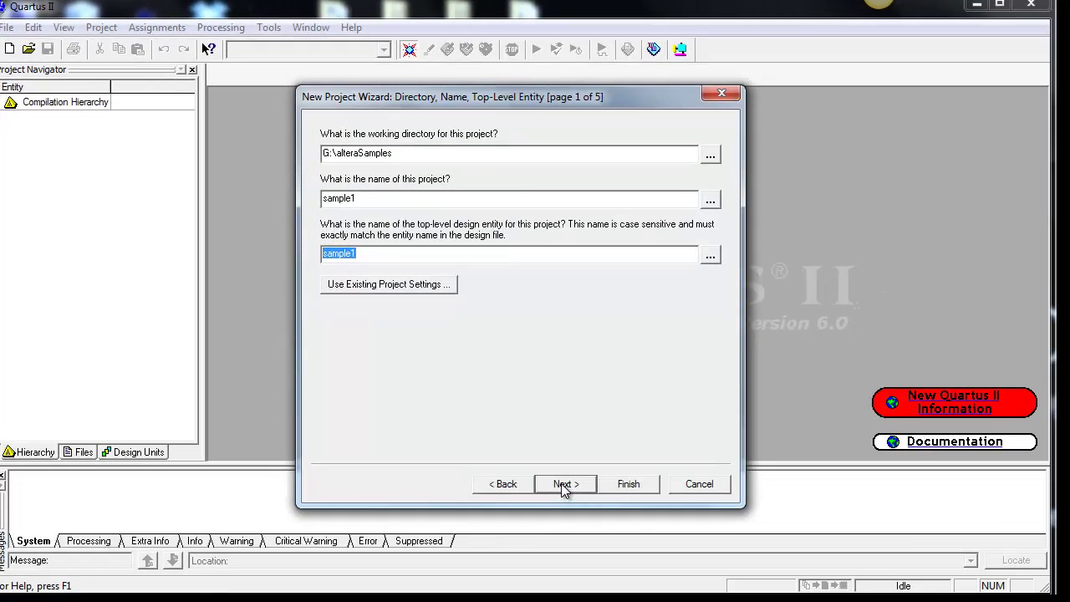
left_click(563, 488)
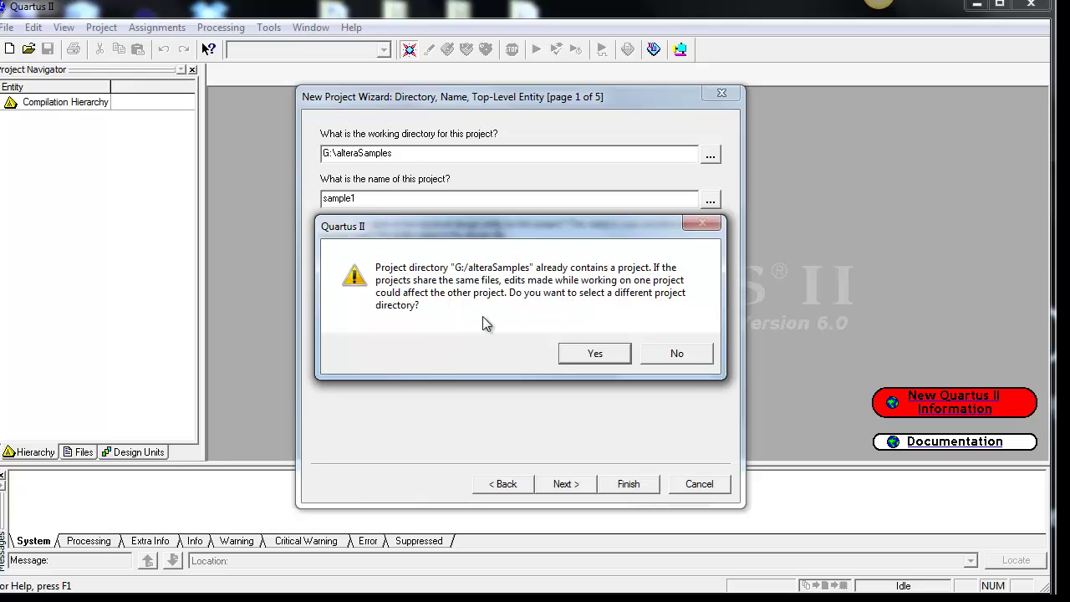
left_click(664, 355)
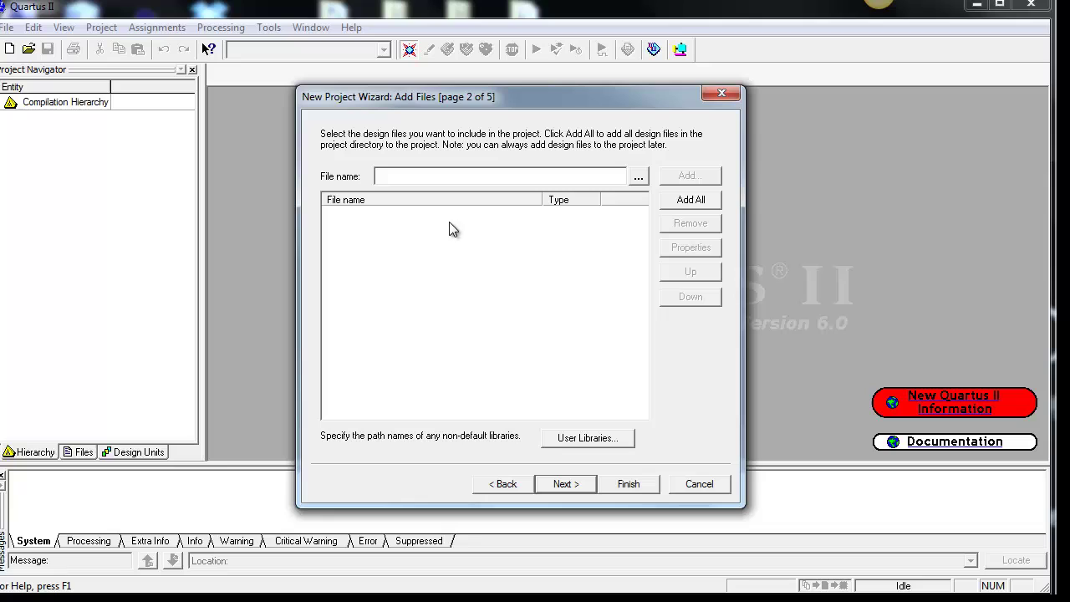
Skip adding files, choose the Cyclone II EP2C20F484C7 device, and continue to EDA settings
left_click(565, 486)
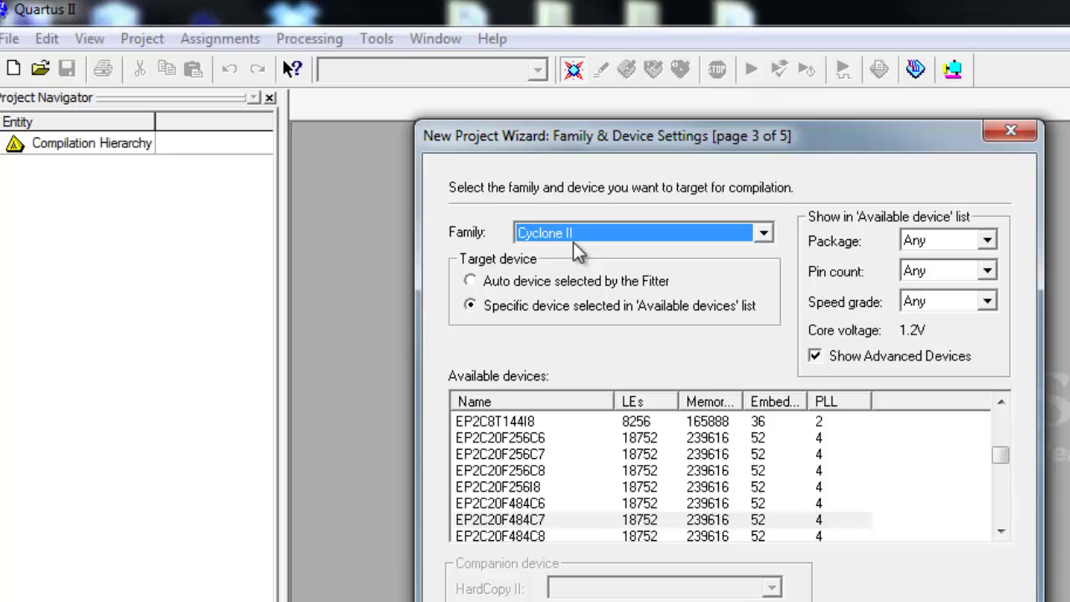
left_click(563, 519)
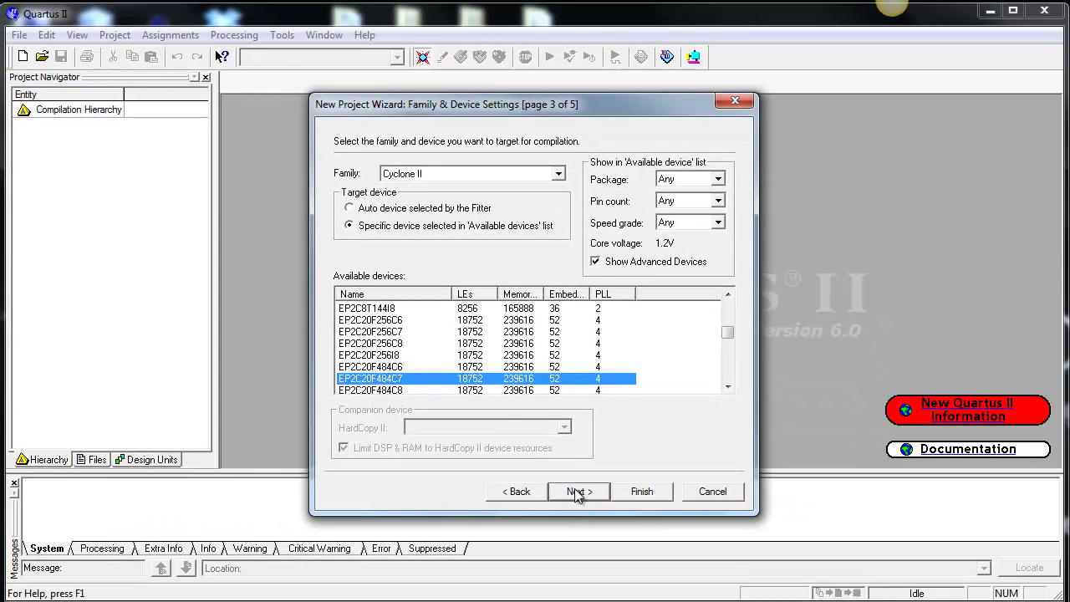
left_click(577, 494)
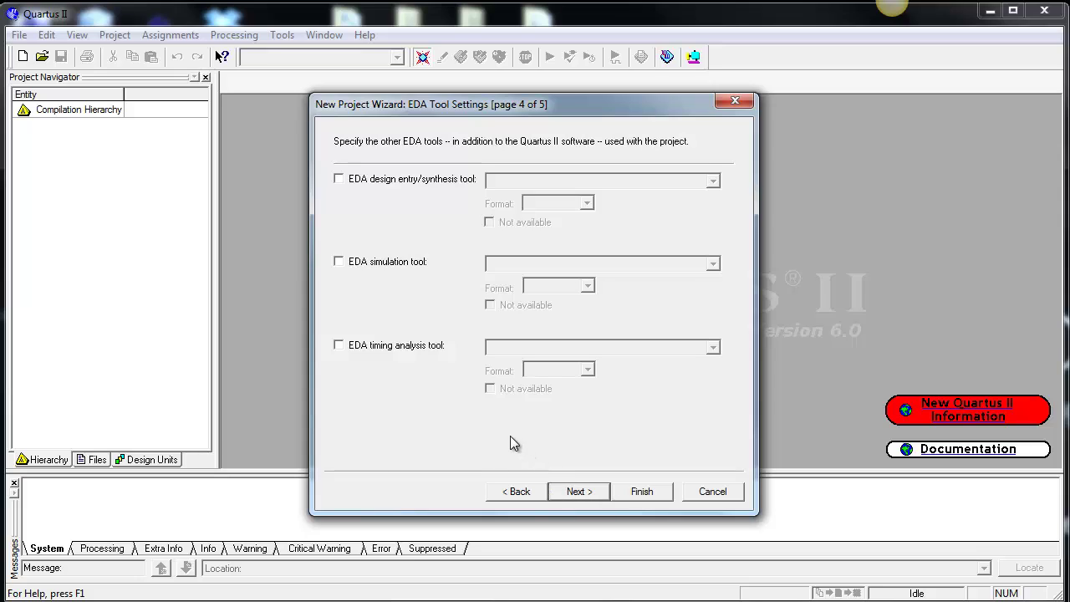
Skip EDA tool settings and finish creating project sample1 from the summary
left_click(577, 492)
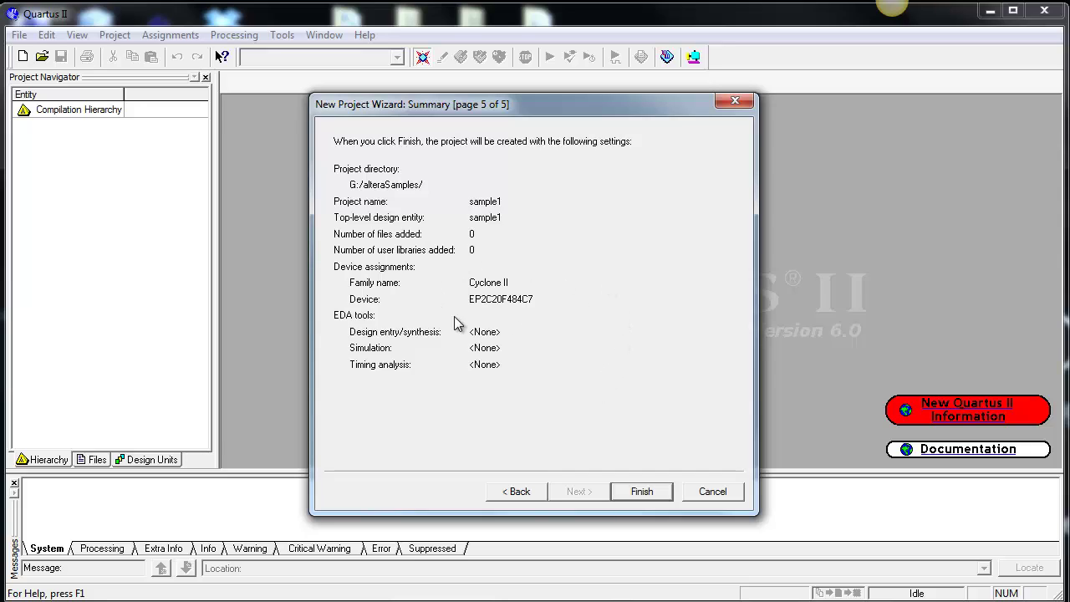
left_click(642, 492)
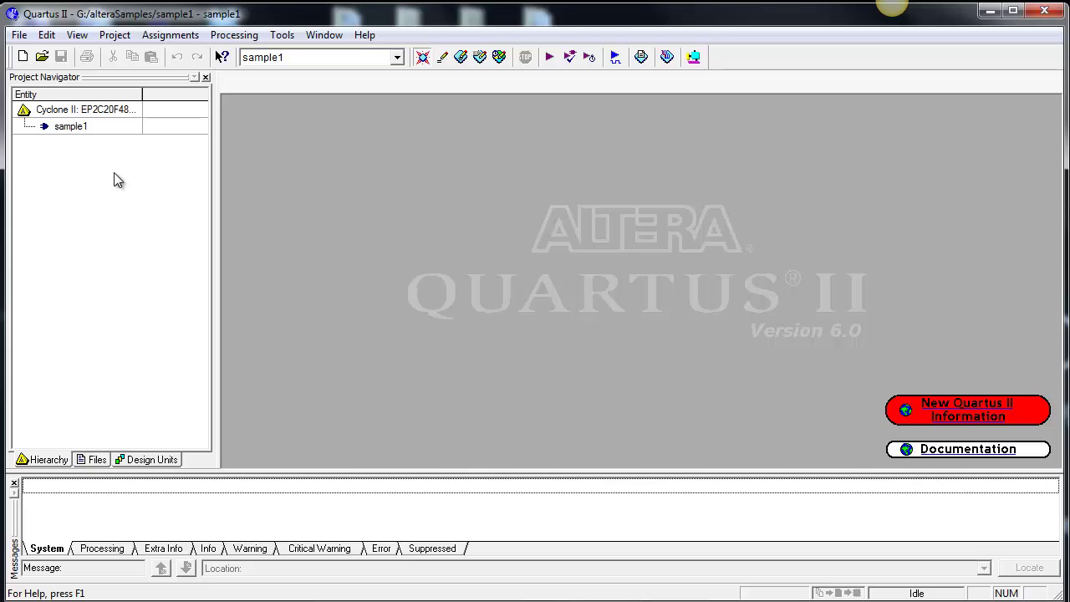
Create a new blank VHDL file, Vhdl1.vhd, and maximize its editor window
left_click(19, 37)
left_click(38, 55)
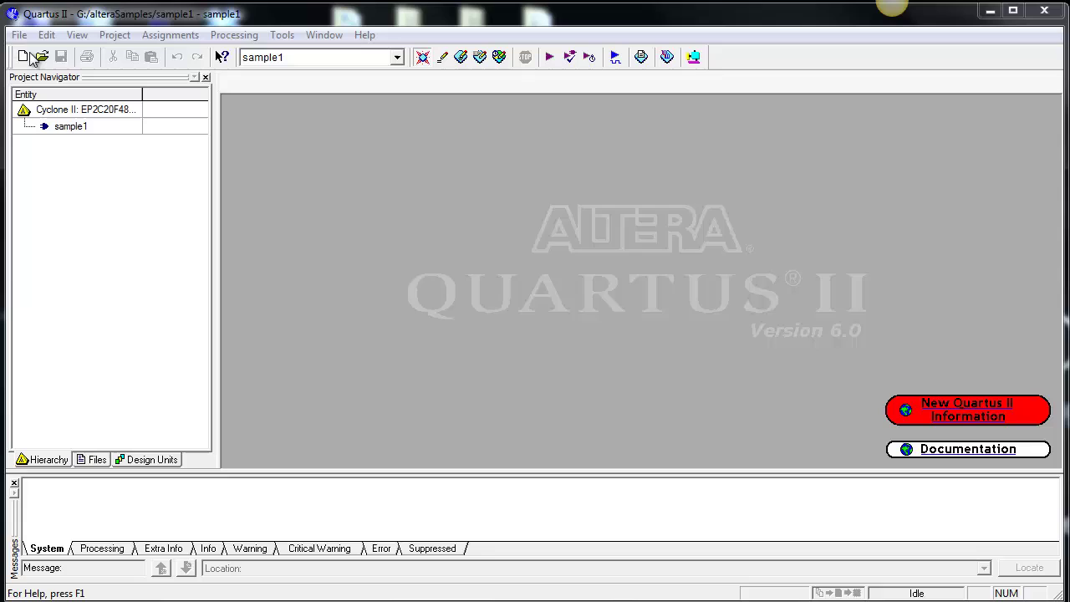
left_click(423, 272)
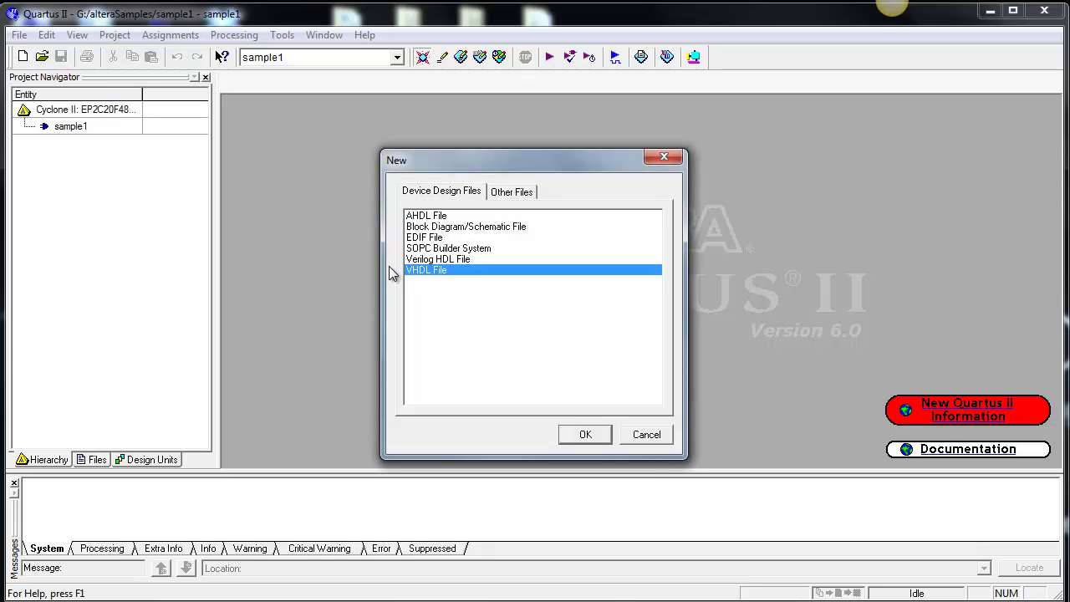
left_click(585, 434)
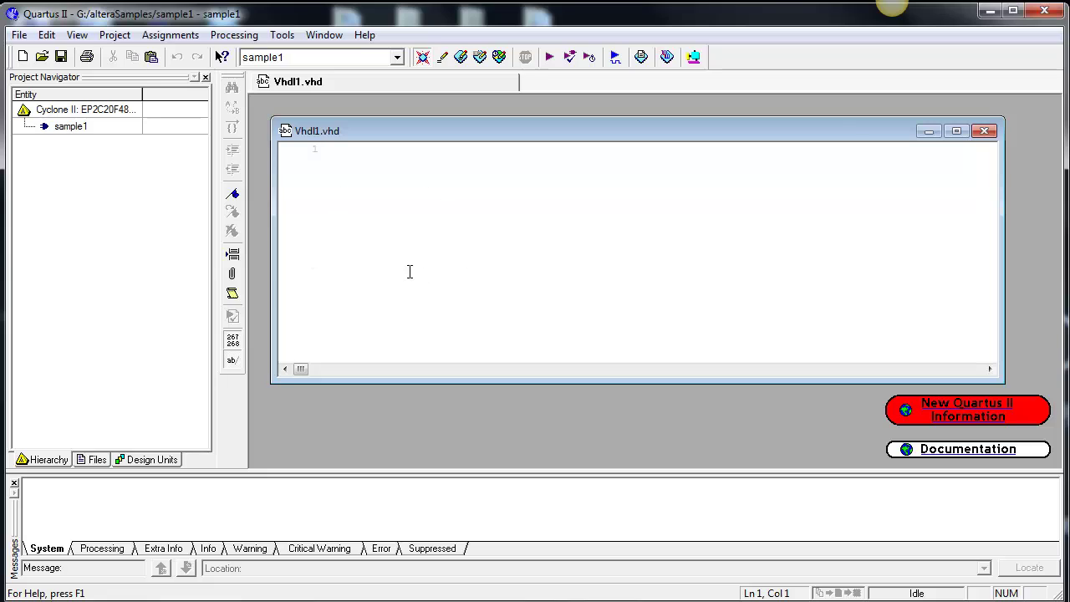
left_click(956, 133)
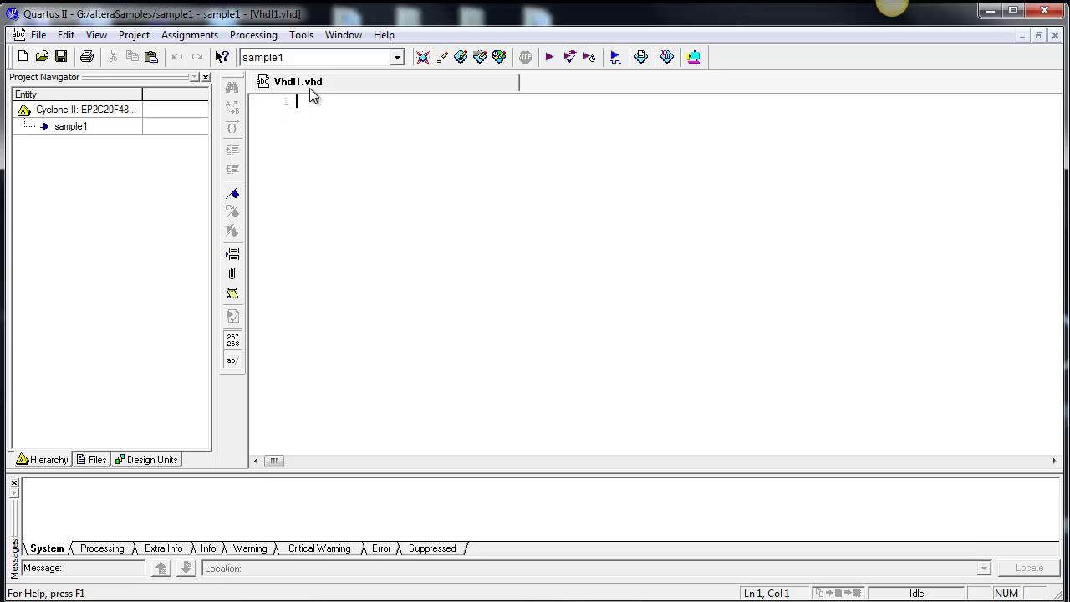
Save the VHDL file as sample1.vhd, adding it to the current project
left_click(61, 57)
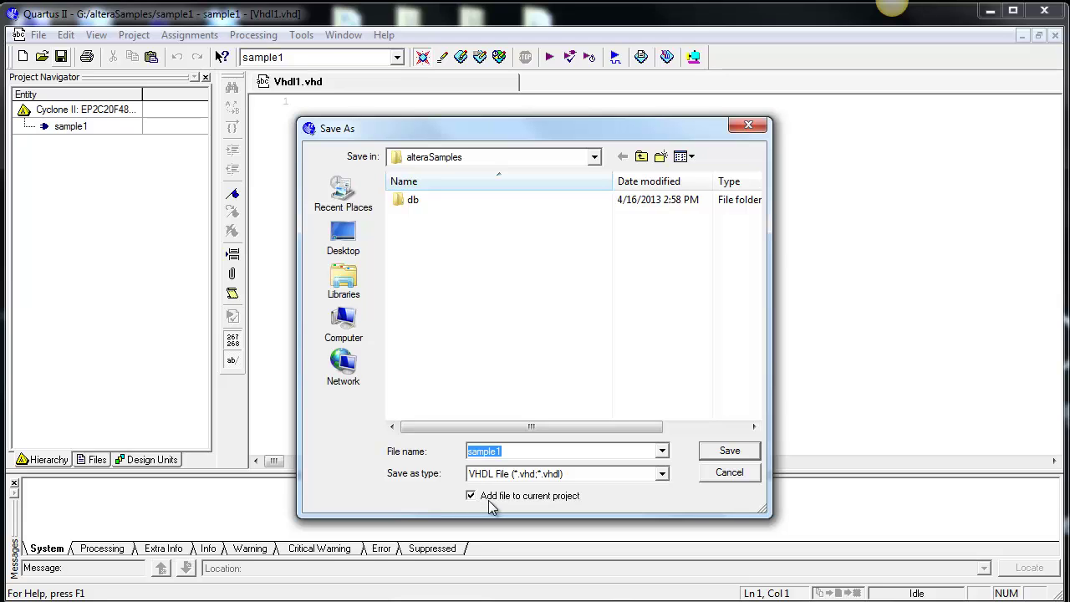
left_click(719, 455)
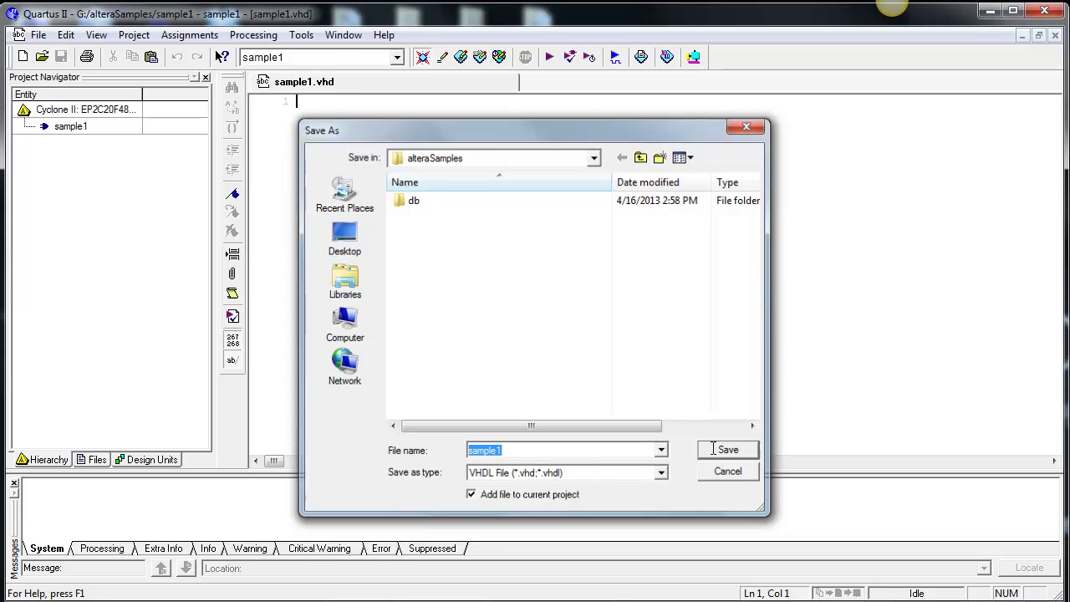